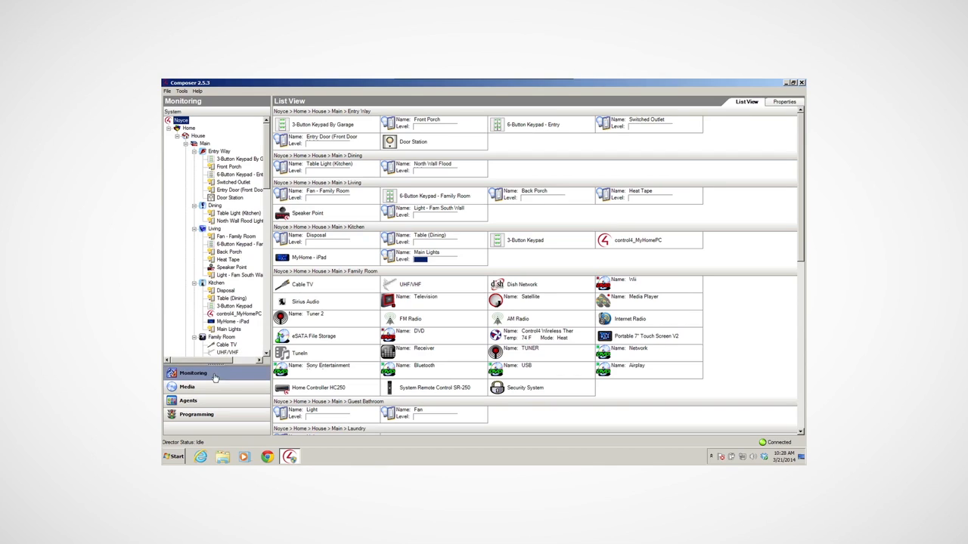
# Open the agent configuration and review the agents available to add, inspecting SNMP Configuration without adding it
pyautogui.click(213, 404)
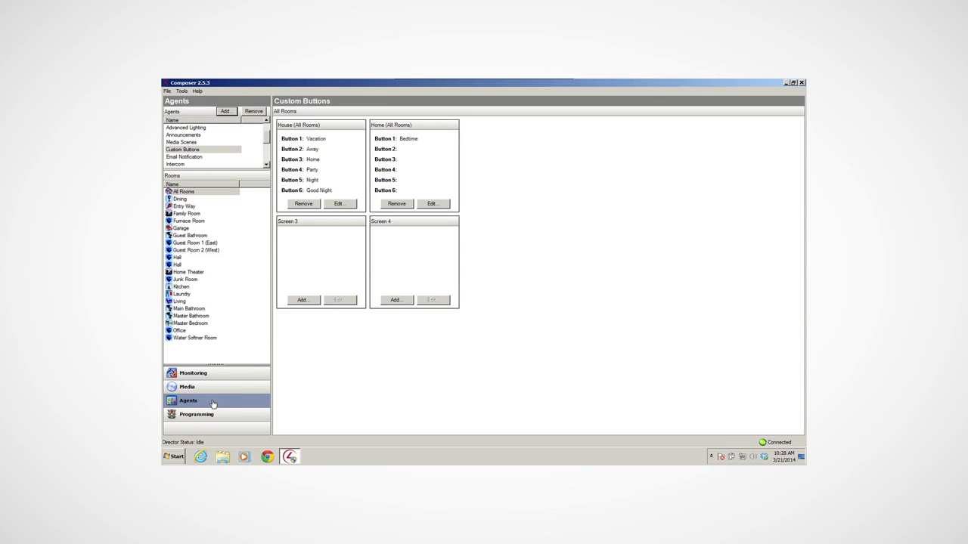
pyautogui.click(224, 113)
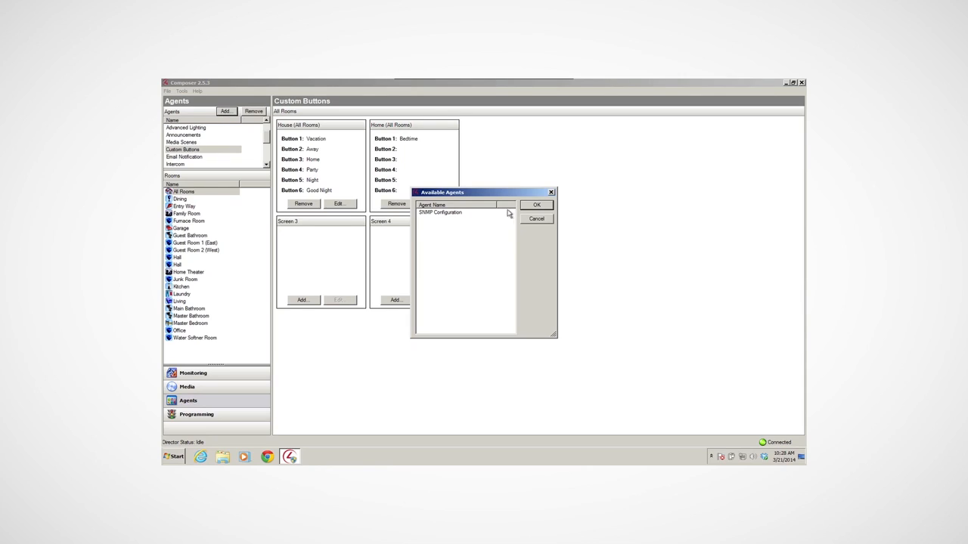
pyautogui.click(444, 214)
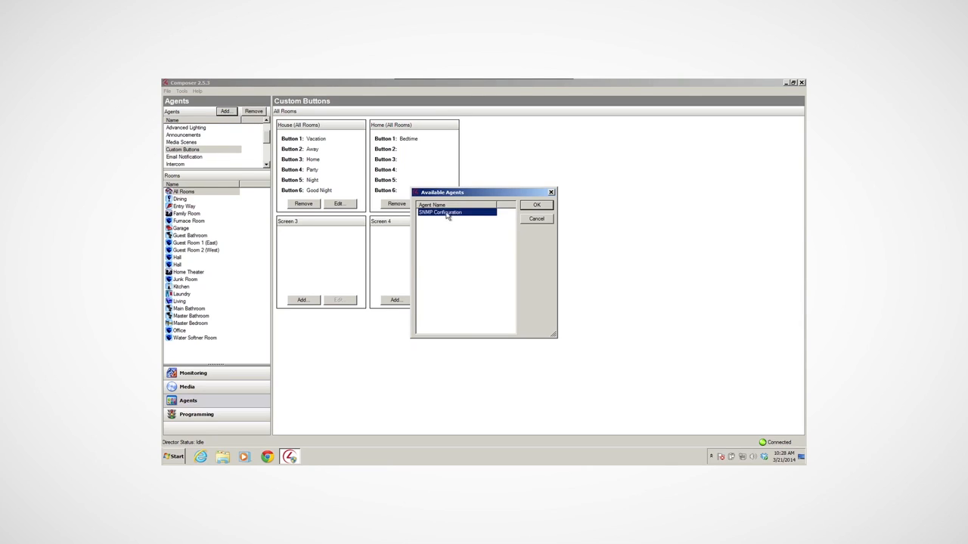
pyautogui.click(536, 219)
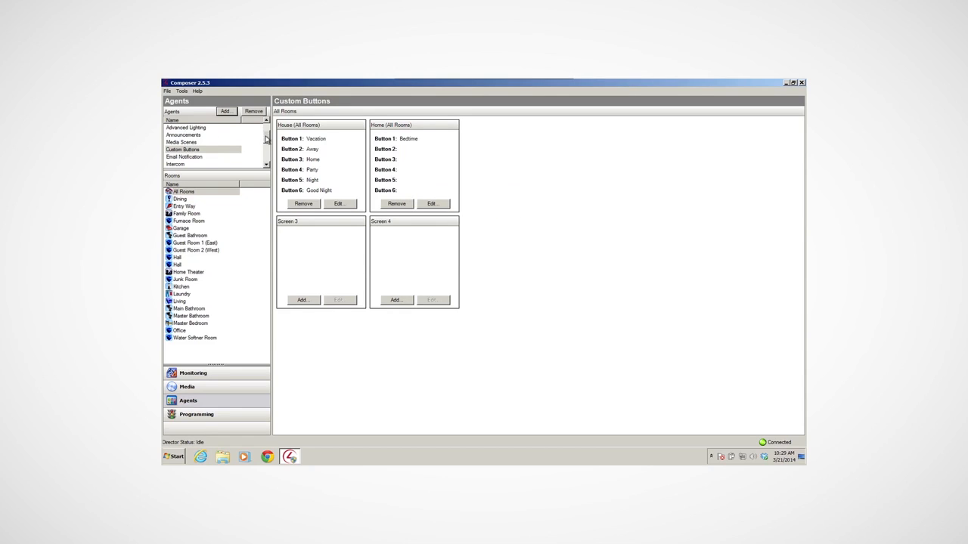
# Create a new wakeup in the Wakeup agent, named with a person's first name followed by "Wakeup"
pyautogui.moveTo(266, 138); pyautogui.dragTo(265, 155)
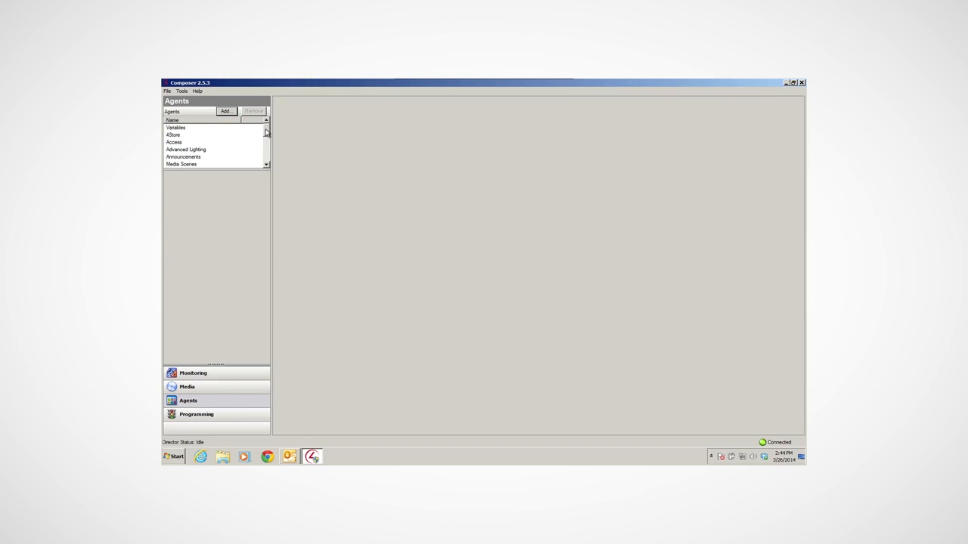
pyautogui.moveTo(268, 134); pyautogui.dragTo(268, 163)
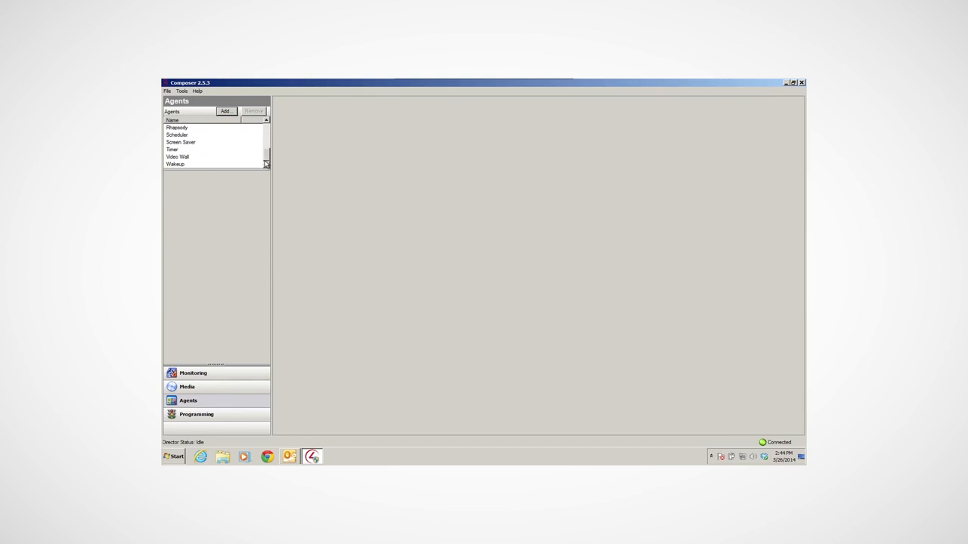
pyautogui.click(183, 166)
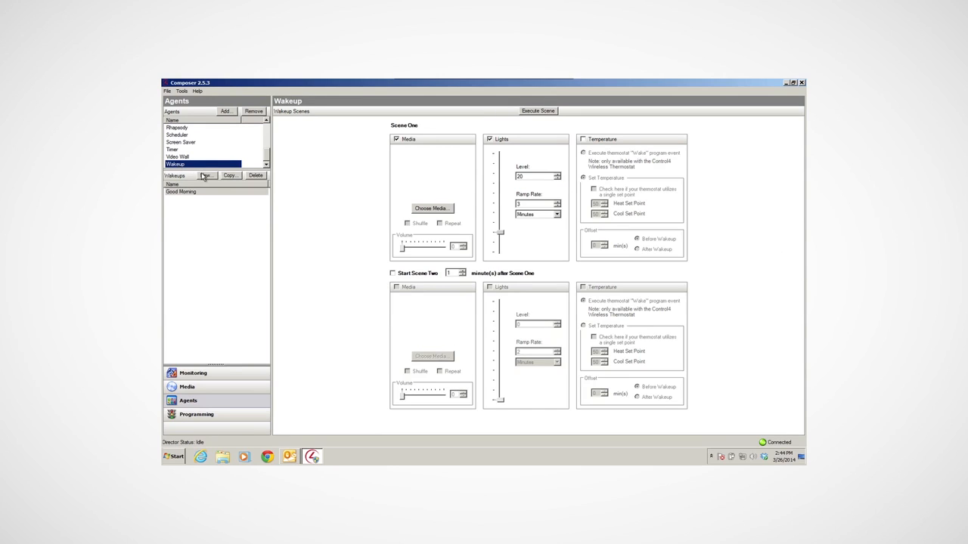
pyautogui.click(204, 176)
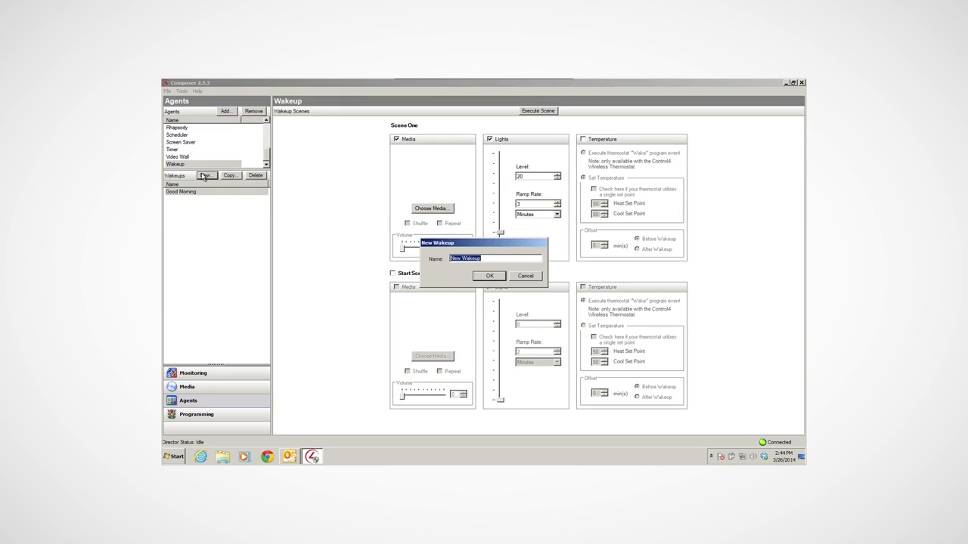
pyautogui.write('Mza')
pyautogui.write('Ma')
pyautogui.write('rys Wake')
pyautogui.click(482, 277)
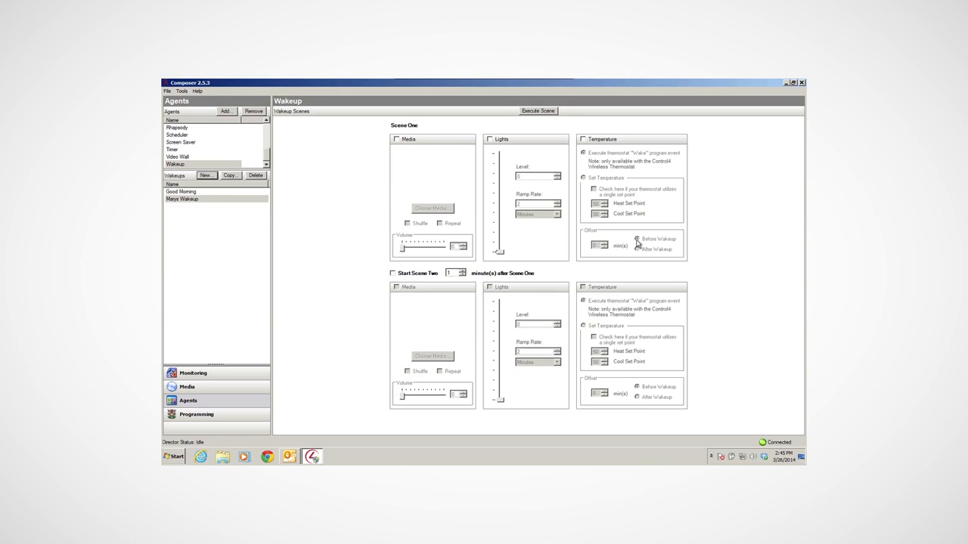
# Enable media for Scene One and choose the Wakeups playlist as its source
pyautogui.click(396, 139)
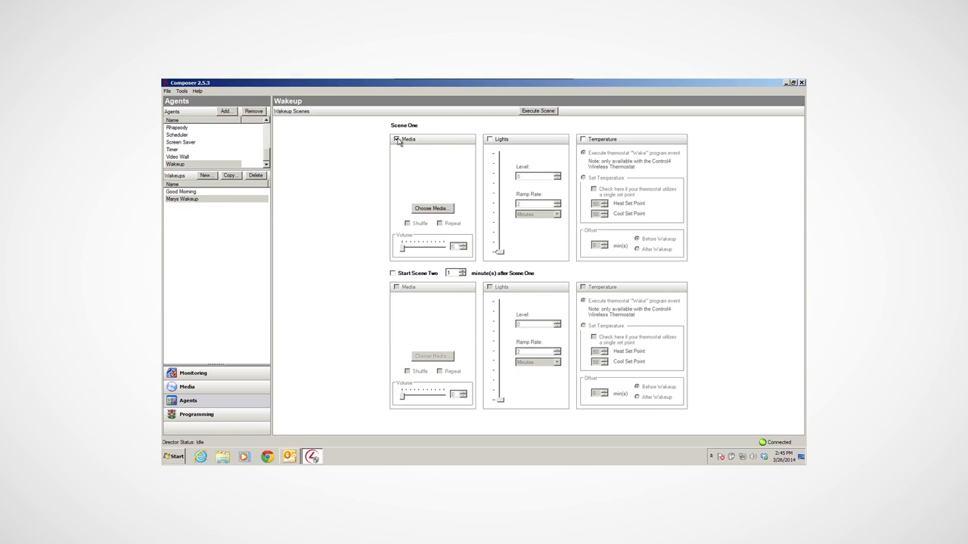
pyautogui.click(432, 209)
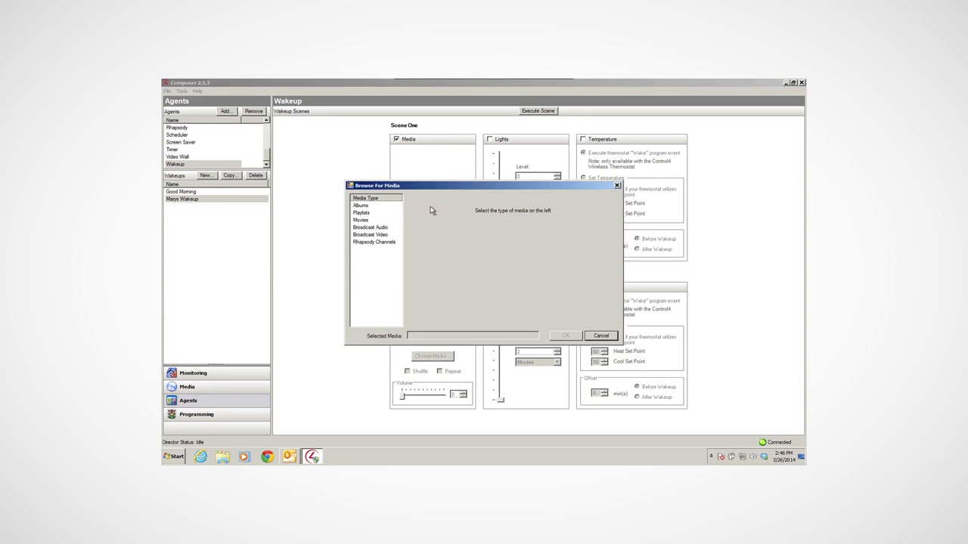
pyautogui.click(361, 206)
pyautogui.click(362, 212)
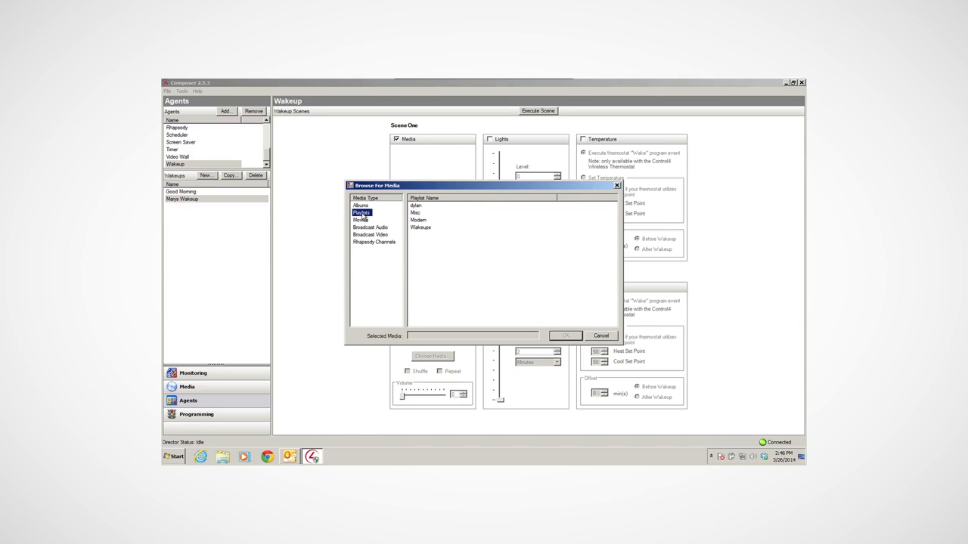
pyautogui.click(360, 220)
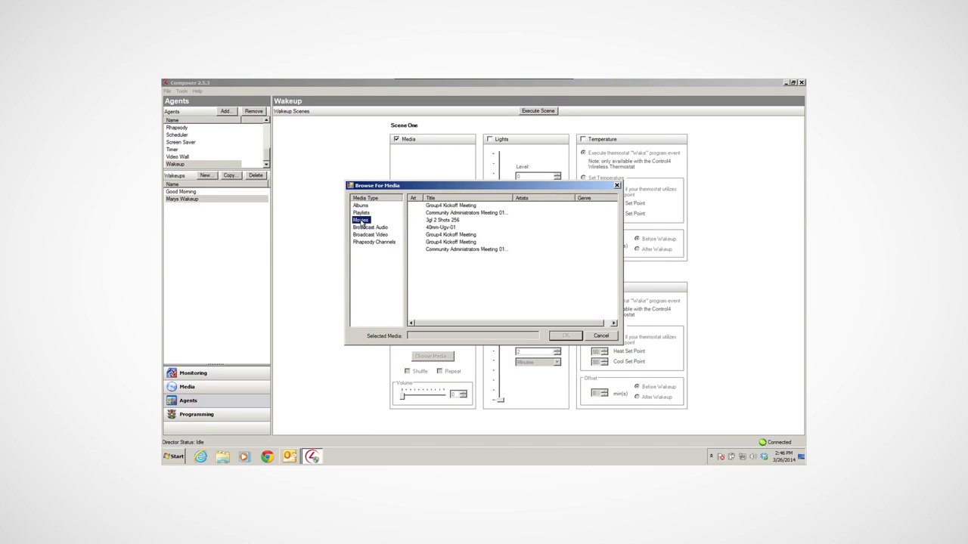
pyautogui.click(366, 228)
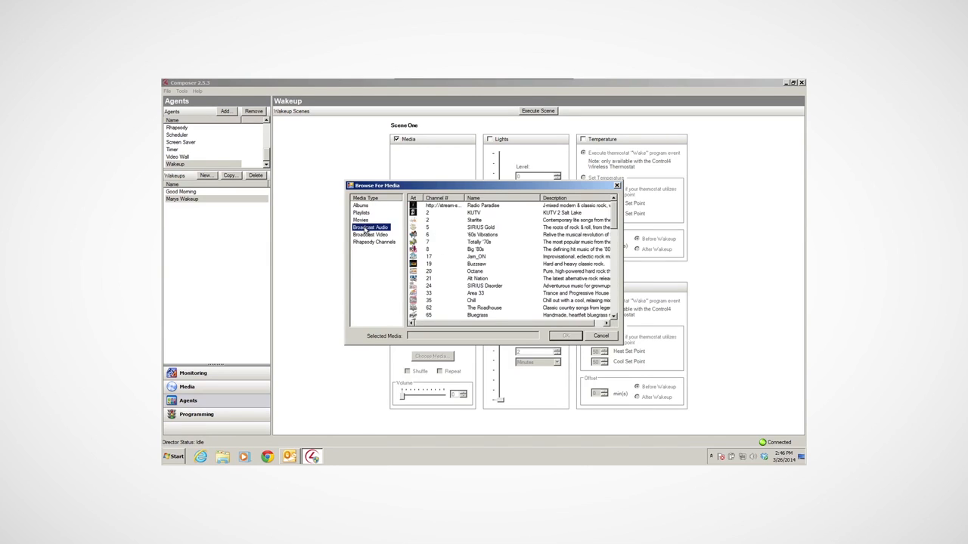
pyautogui.click(368, 235)
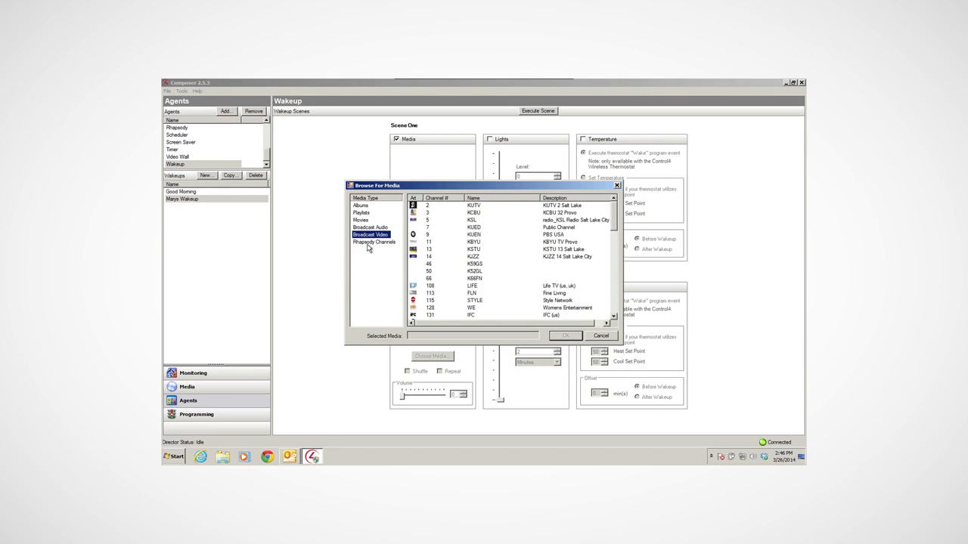
pyautogui.click(365, 242)
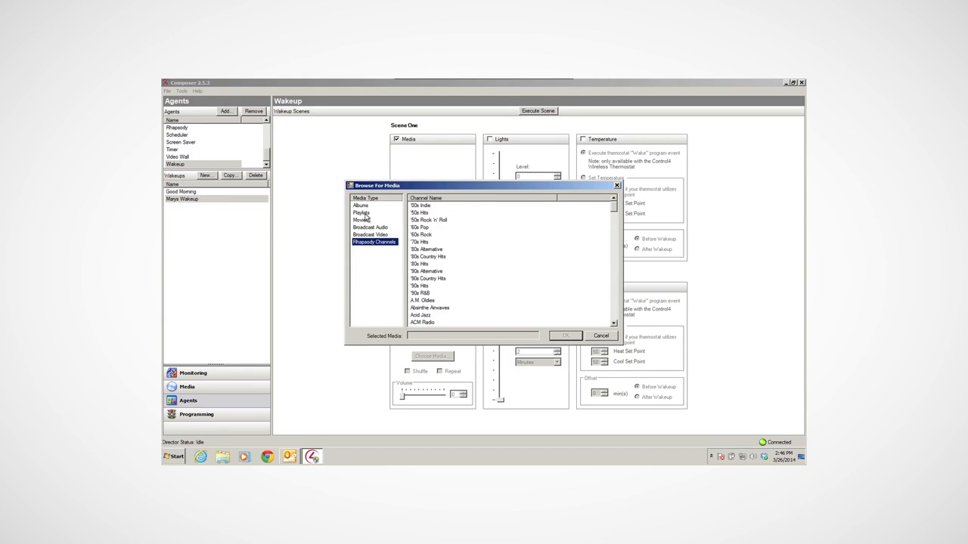
pyautogui.click(361, 213)
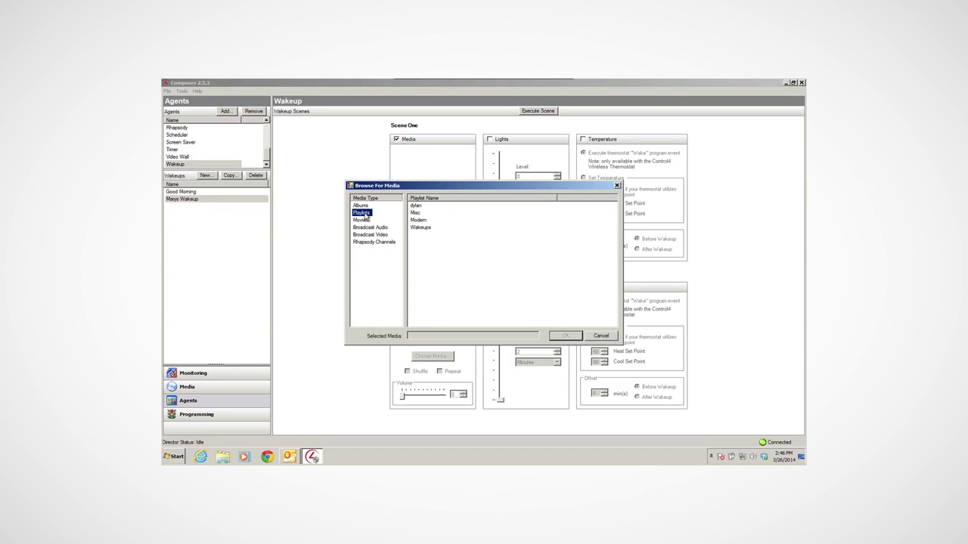
pyautogui.click(421, 228)
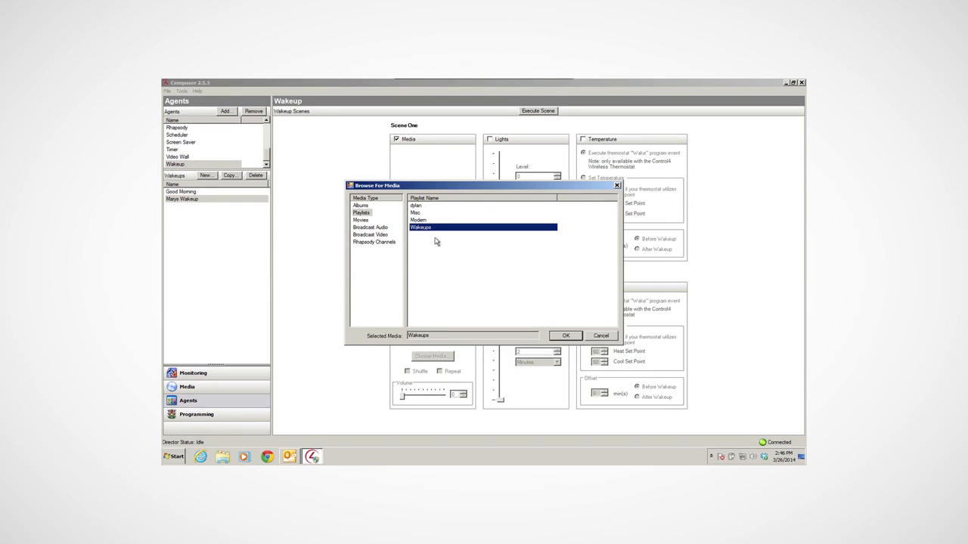
pyautogui.click(565, 336)
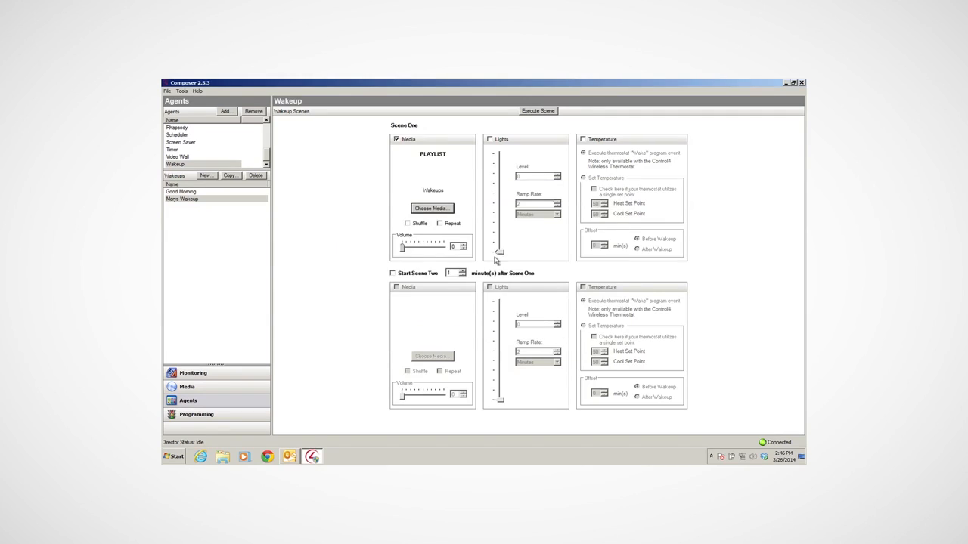
# Enable shuffle for the Scene One playlist and set its volume to 20
pyautogui.click(408, 224)
pyautogui.click(423, 251)
pyautogui.click(424, 251)
pyautogui.click(423, 251)
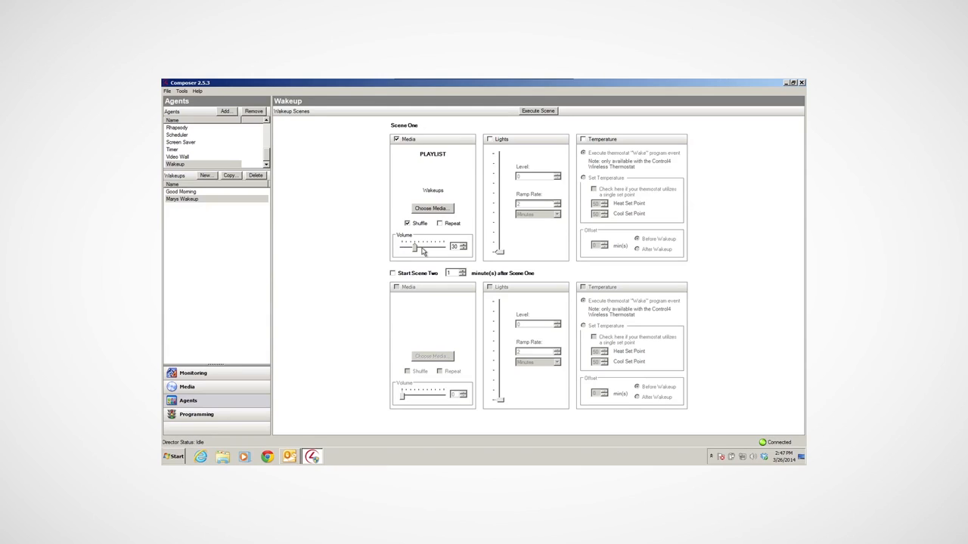
pyautogui.click(409, 248)
# Enable Scene One lights at level 30 with a 5-minute ramp rate, and start Scene Two 15 minutes after Scene One
pyautogui.click(490, 142)
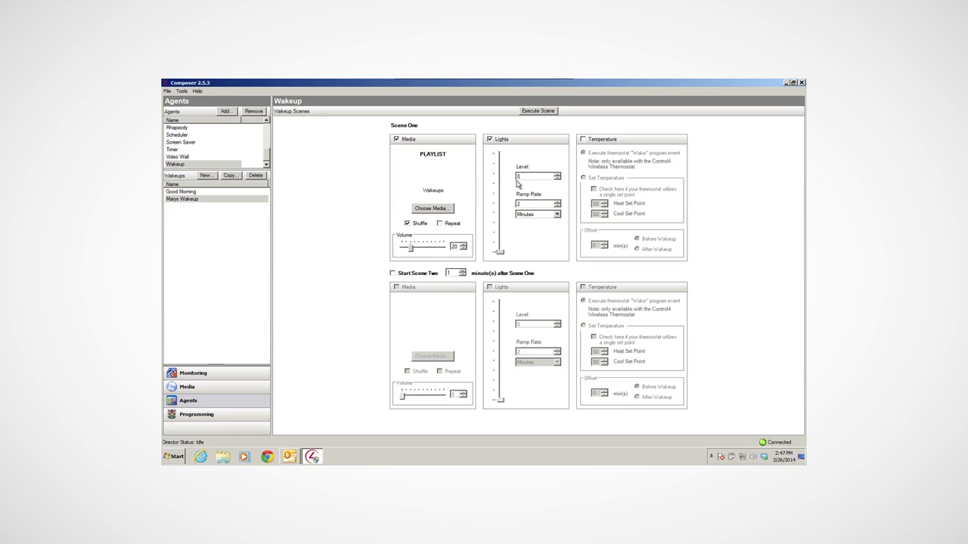
pyautogui.write('30')
pyautogui.click(393, 274)
pyautogui.write('5')
# Enable media for Scene Two and choose the Broadcast Video channel 108 - LIFE
pyautogui.click(396, 288)
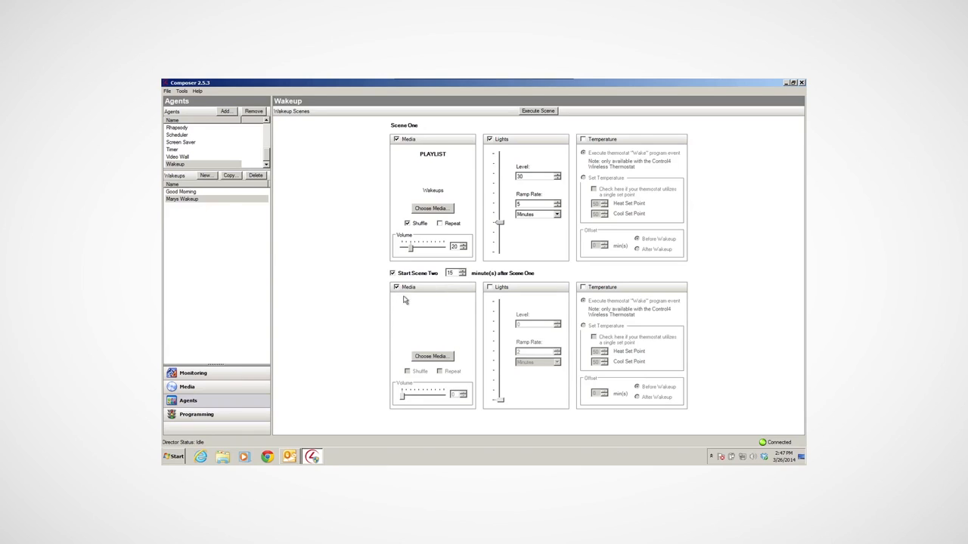
pyautogui.click(435, 358)
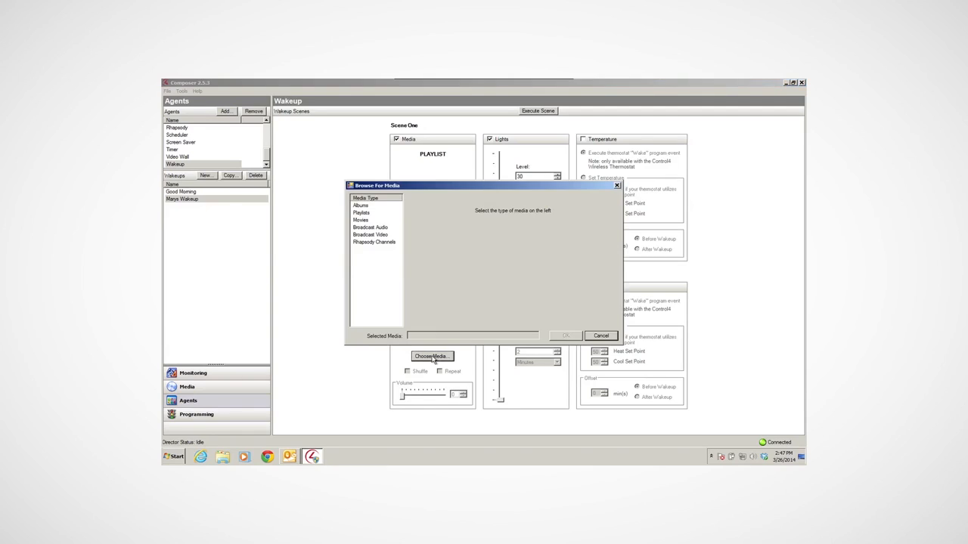
pyautogui.click(370, 235)
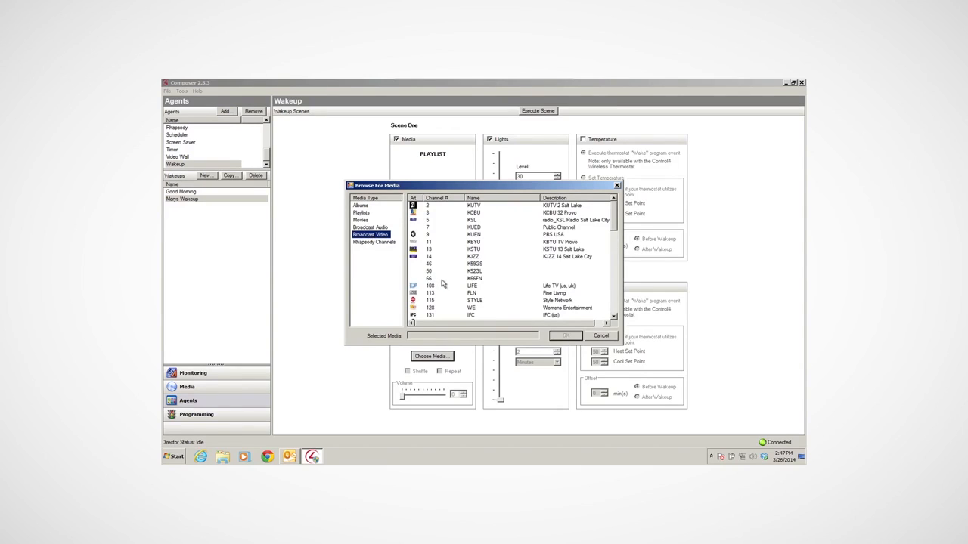
pyautogui.click(431, 288)
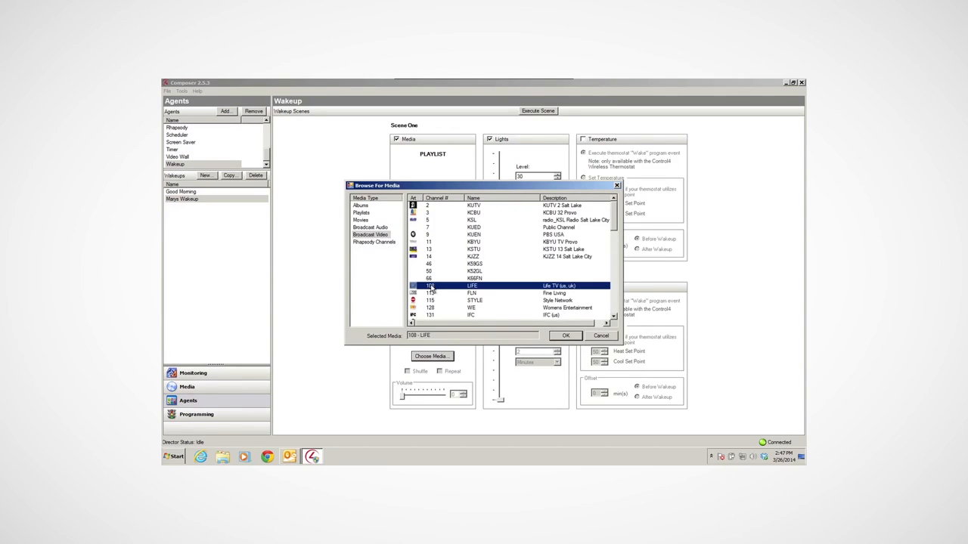
pyautogui.click(566, 336)
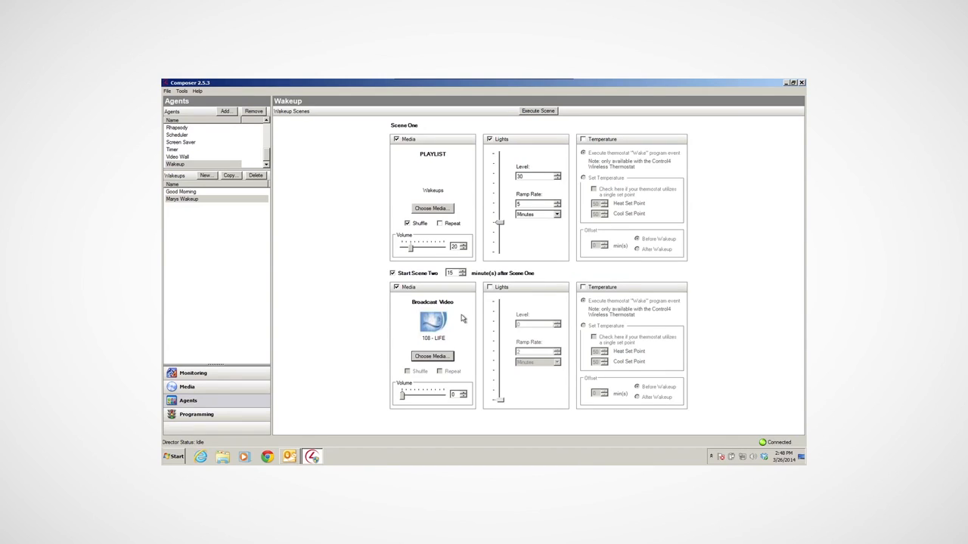
# Set the Scene Two media volume to 40
pyautogui.click(424, 397)
pyautogui.click(425, 397)
pyautogui.click(425, 397)
pyautogui.click(425, 397)
# Try Scene Two lights at level 80 with an adjusted ramp rate, and disable the lights again
pyautogui.click(489, 288)
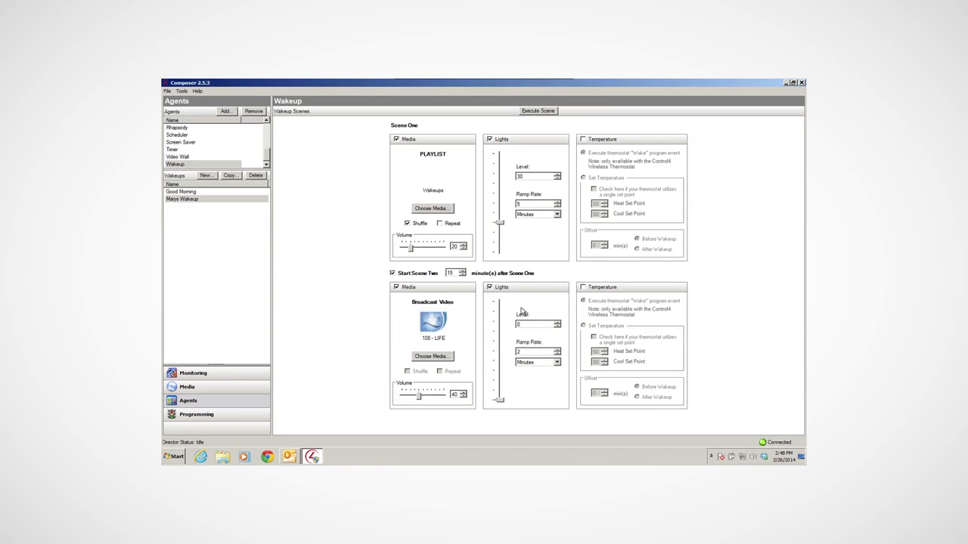
pyautogui.write('8')
pyautogui.click(557, 352)
pyautogui.click(557, 353)
pyautogui.click(557, 353)
pyautogui.click(489, 288)
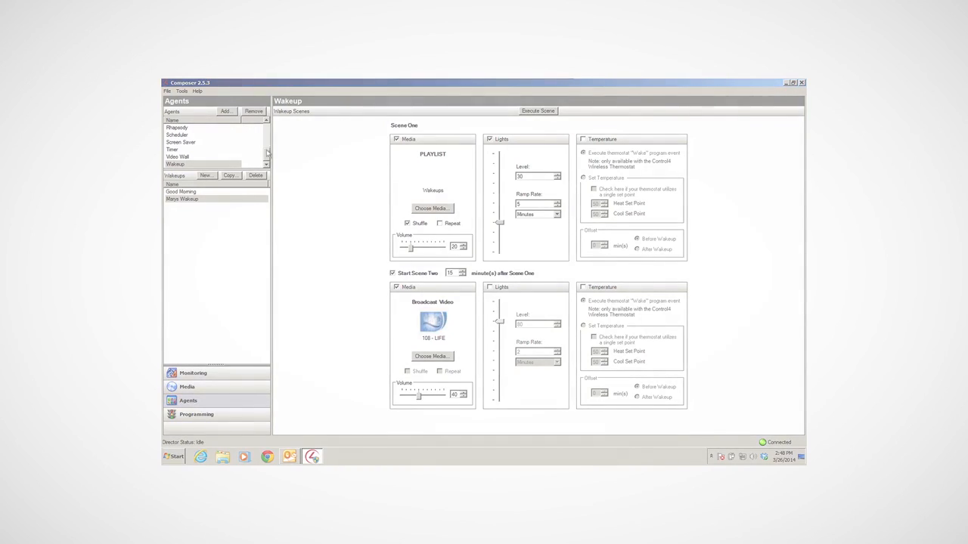
# Open the project's programming and select the execution event of the newly created wakeup under the Wakeup agent
pyautogui.moveTo(266, 155); pyautogui.dragTo(266, 134)
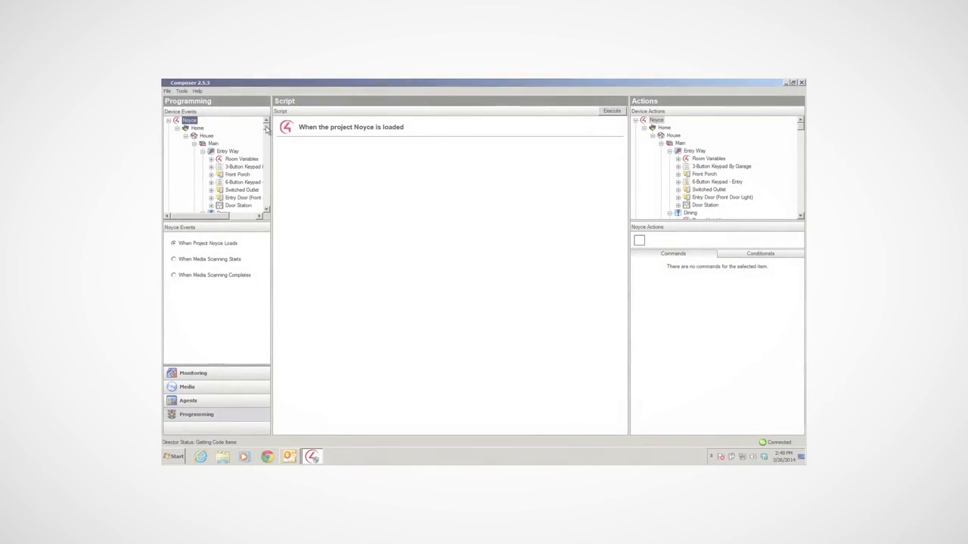
pyautogui.click(266, 209)
pyautogui.moveTo(266, 128); pyautogui.dragTo(266, 206)
pyautogui.click(191, 205)
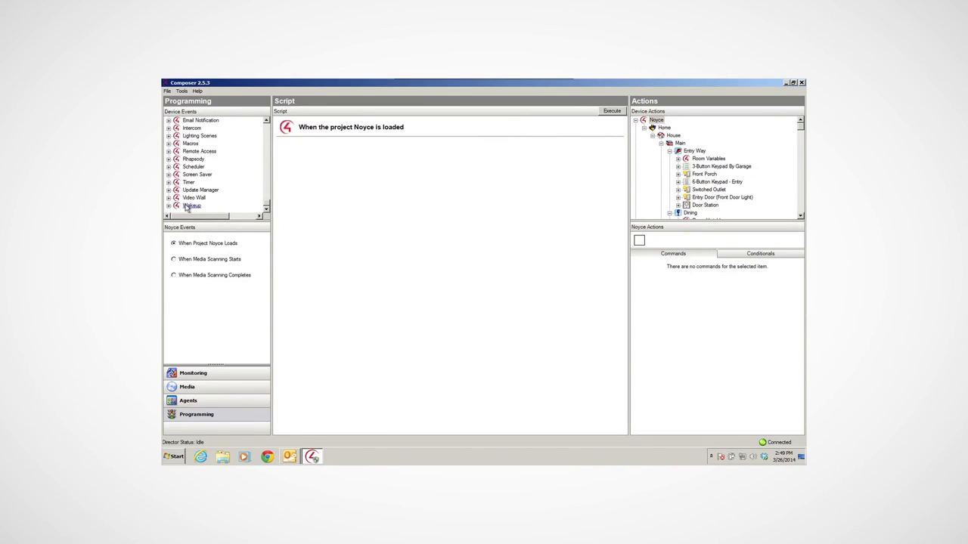
pyautogui.click(182, 252)
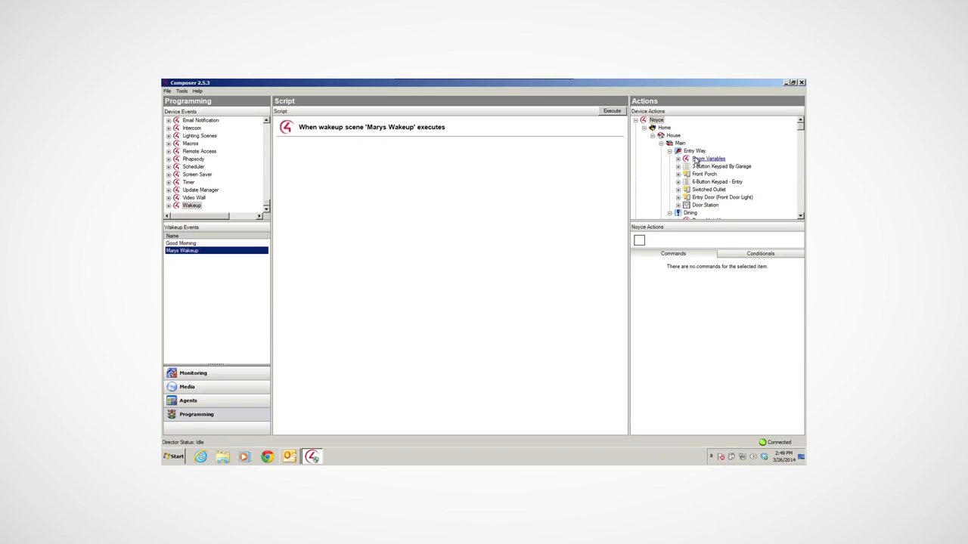
# Add an Advanced Lighting action to the wakeup event's script that activates the Wakeups lighting scene
pyautogui.moveTo(801, 127); pyautogui.dragTo(799, 205)
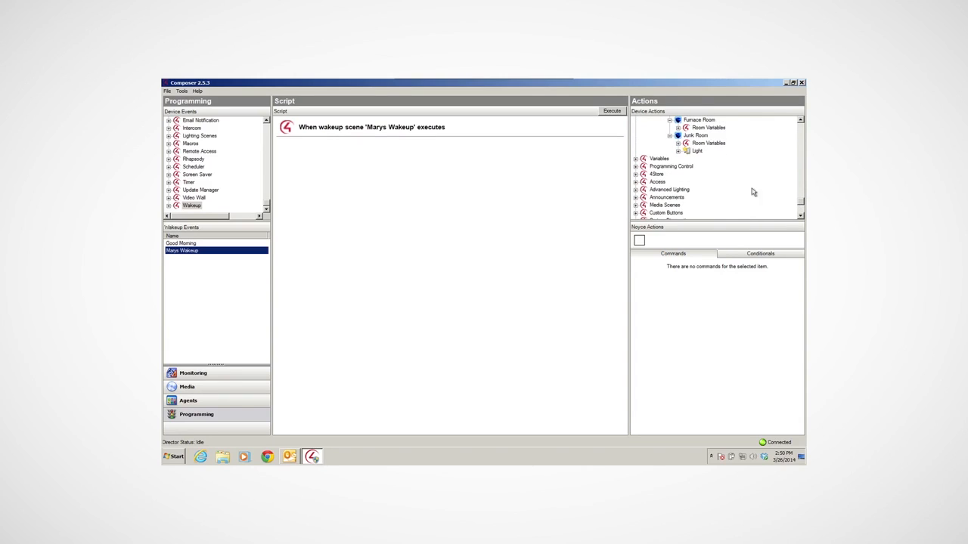
pyautogui.click(658, 191)
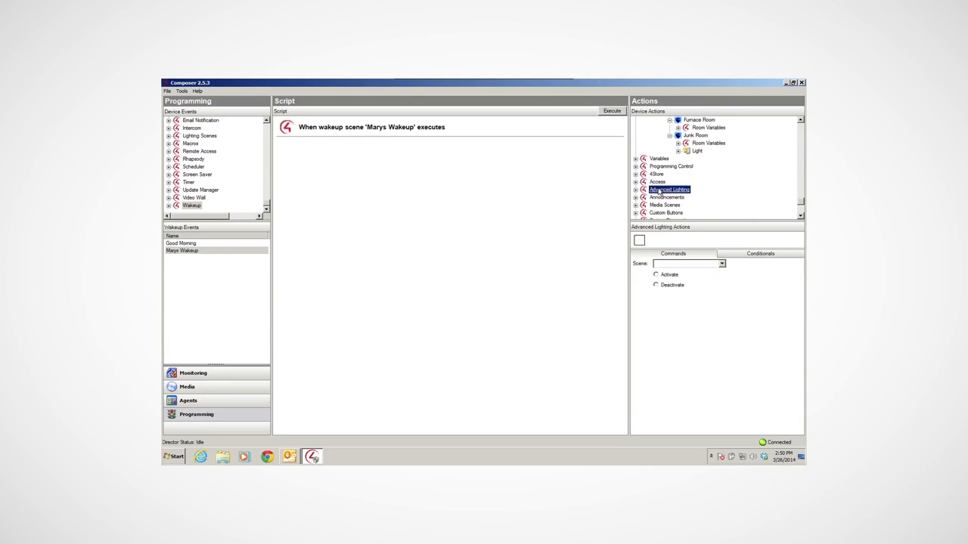
pyautogui.click(722, 264)
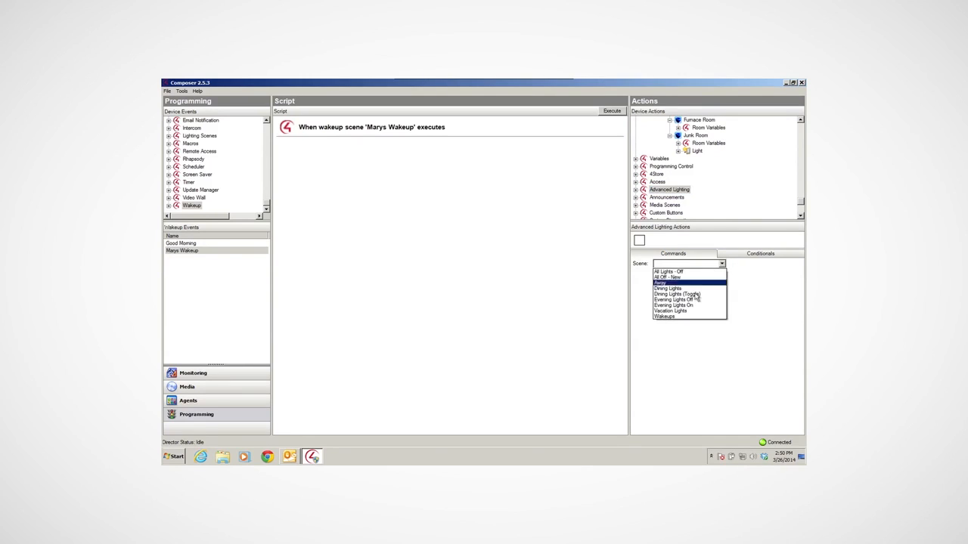
pyautogui.click(672, 316)
pyautogui.click(656, 275)
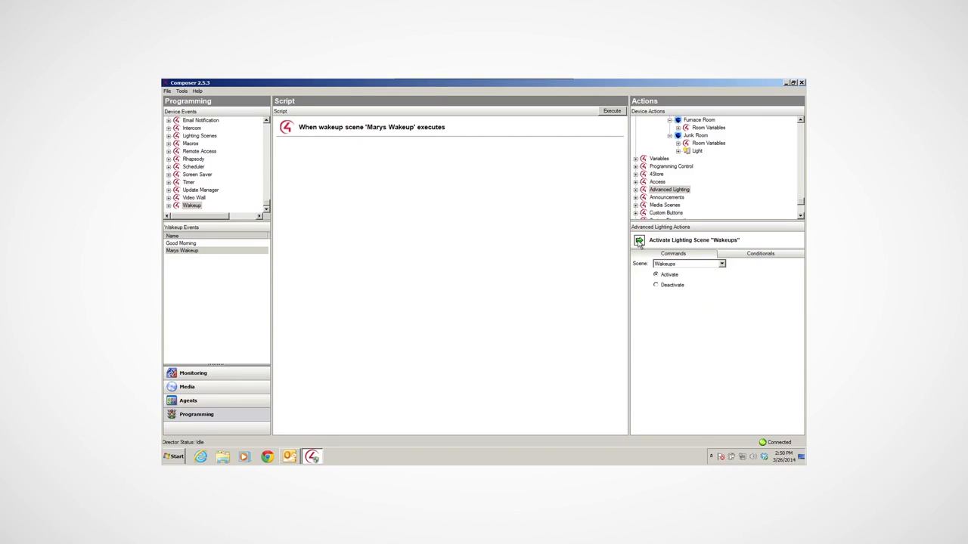
pyautogui.moveTo(638, 240); pyautogui.dragTo(448, 220)
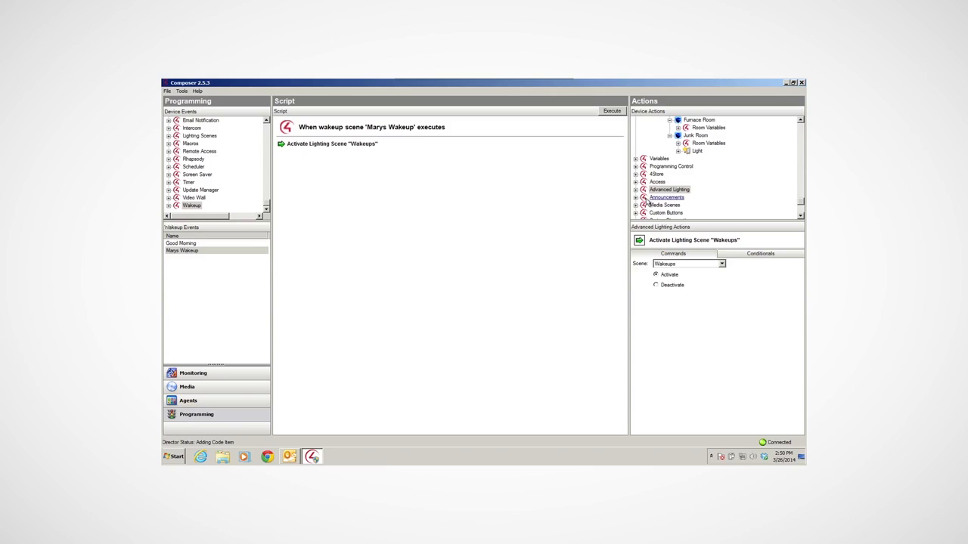
# Add a Programming Control delay of 15 minutes to the wakeup event's script, following the lighting scene activation
pyautogui.click(661, 168)
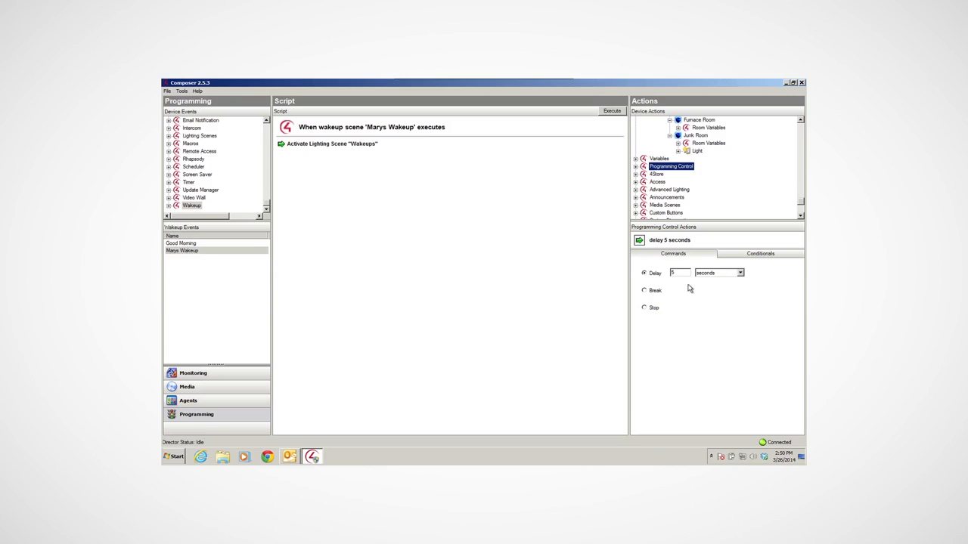
pyautogui.click(742, 276)
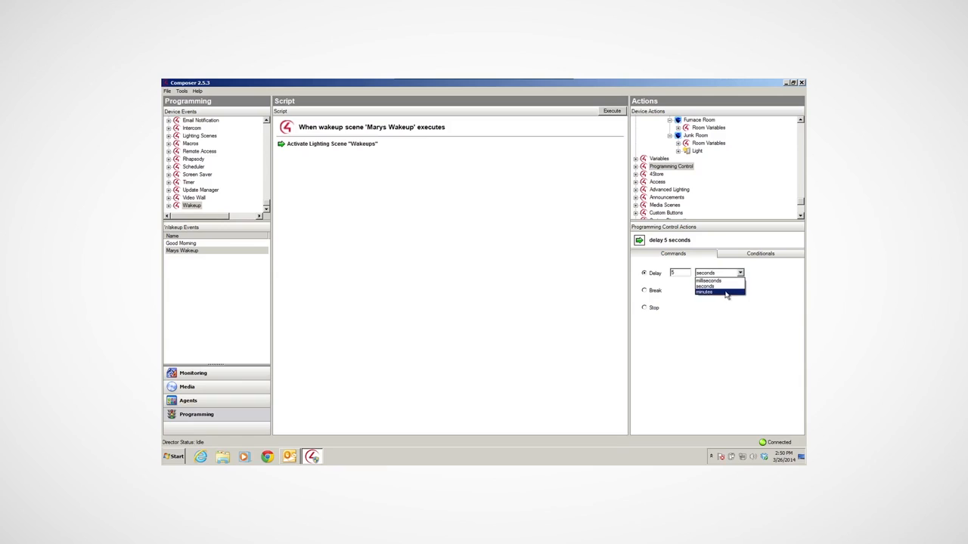
pyautogui.click(714, 286)
pyautogui.click(671, 273)
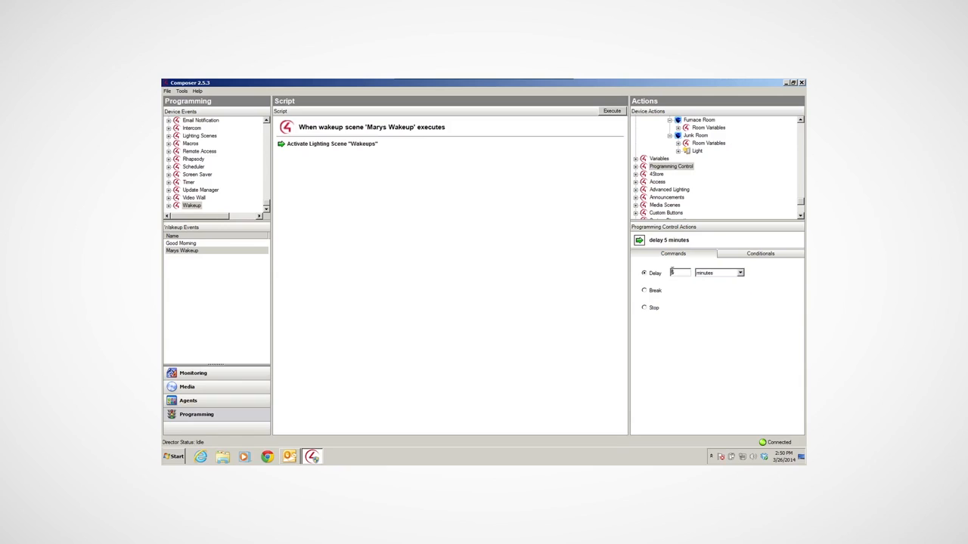
pyautogui.write('1')
pyautogui.moveTo(641, 241); pyautogui.dragTo(378, 218)
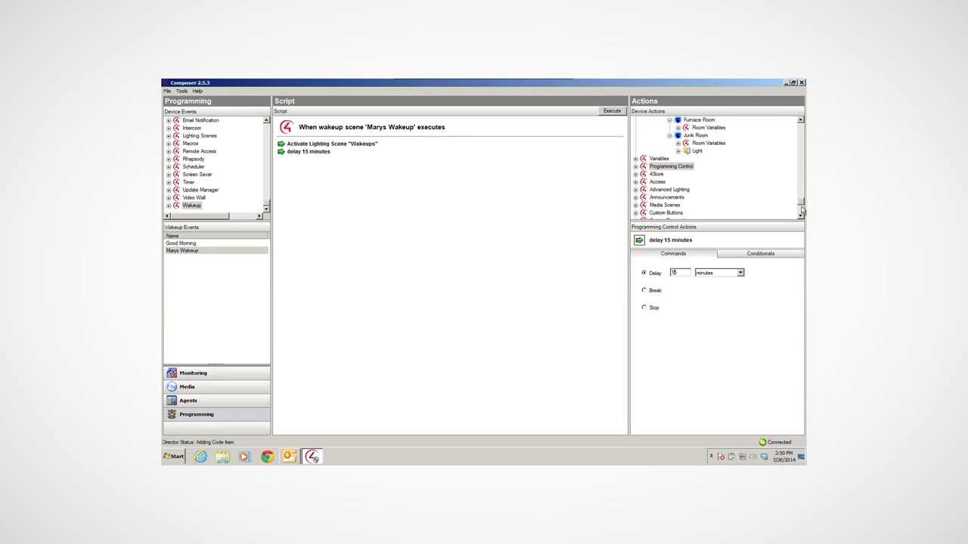
# Add a Wakeup action to the script that executes the personal wakeup in the Master Bedroom on the Second floor
pyautogui.scroll(-5, 802, 211)
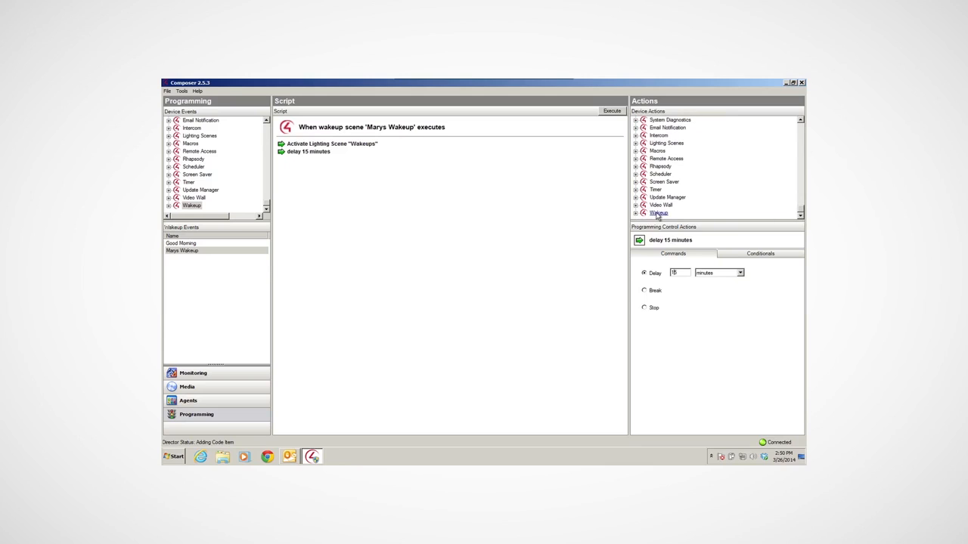
pyautogui.click(657, 214)
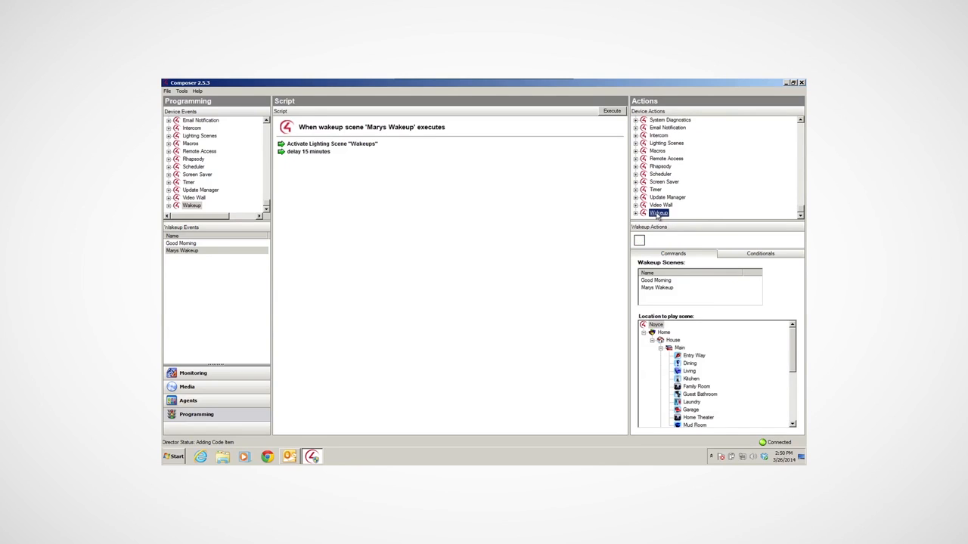
pyautogui.click(666, 288)
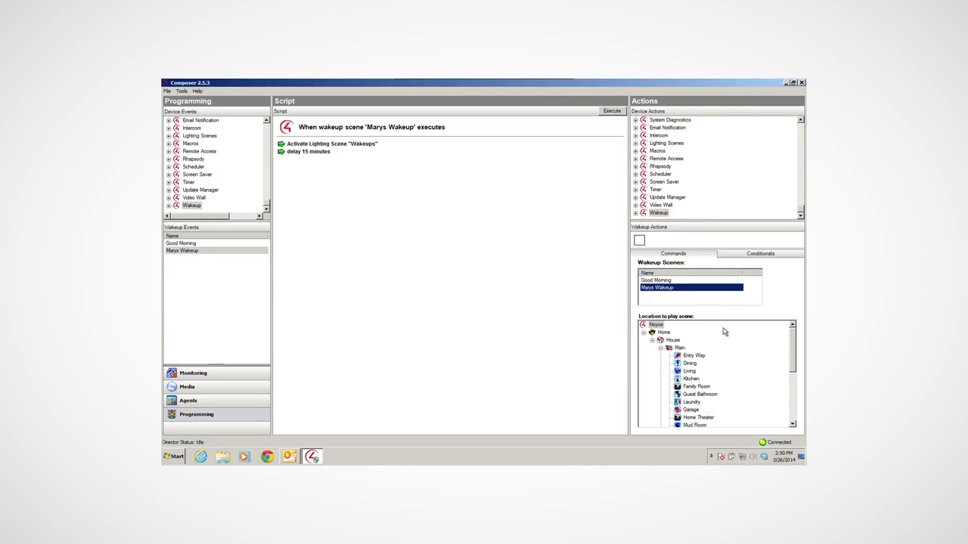
pyautogui.moveTo(792, 344); pyautogui.dragTo(792, 376)
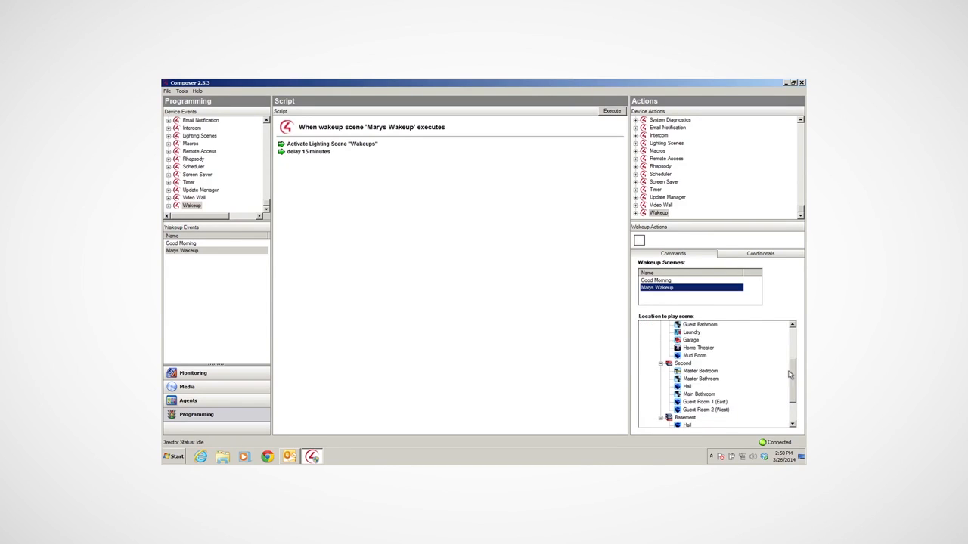
pyautogui.click(689, 372)
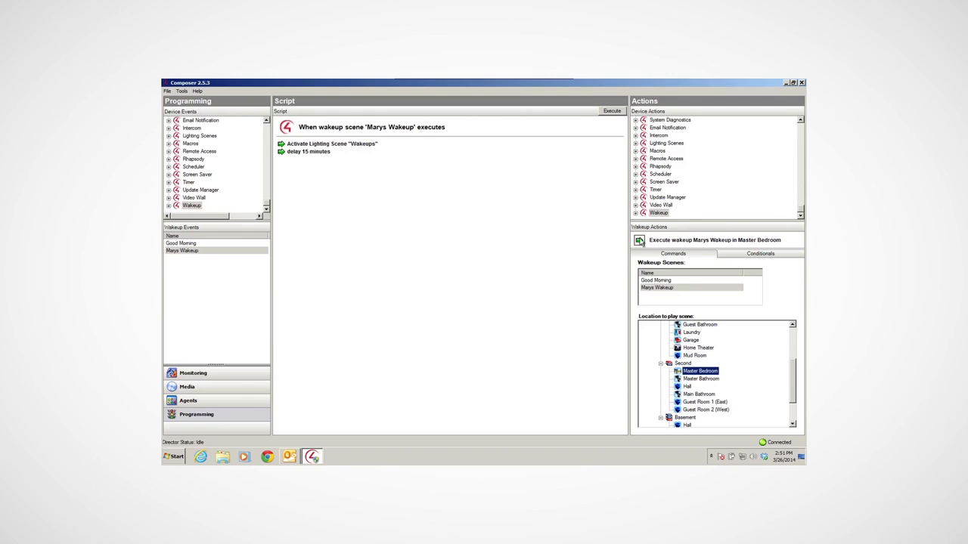
pyautogui.moveTo(639, 240); pyautogui.dragTo(336, 211)
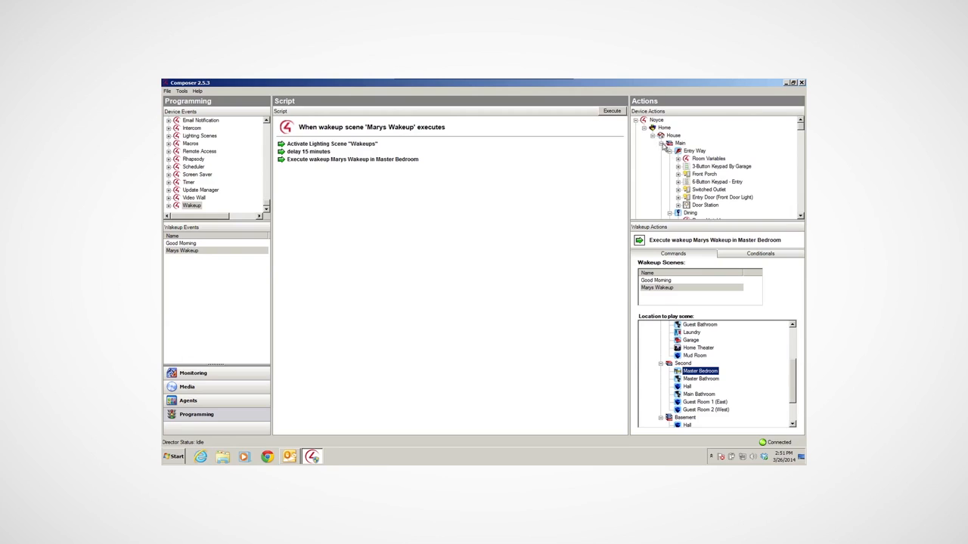
# Add an action to the end of the script that brings up the Master Bedroom blinds
pyautogui.click(661, 143)
pyautogui.click(688, 198)
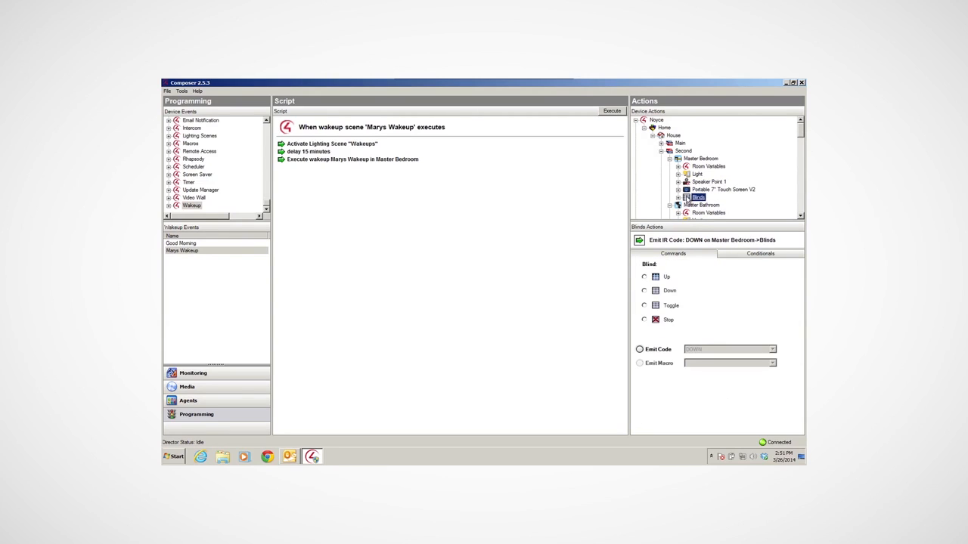
pyautogui.click(644, 278)
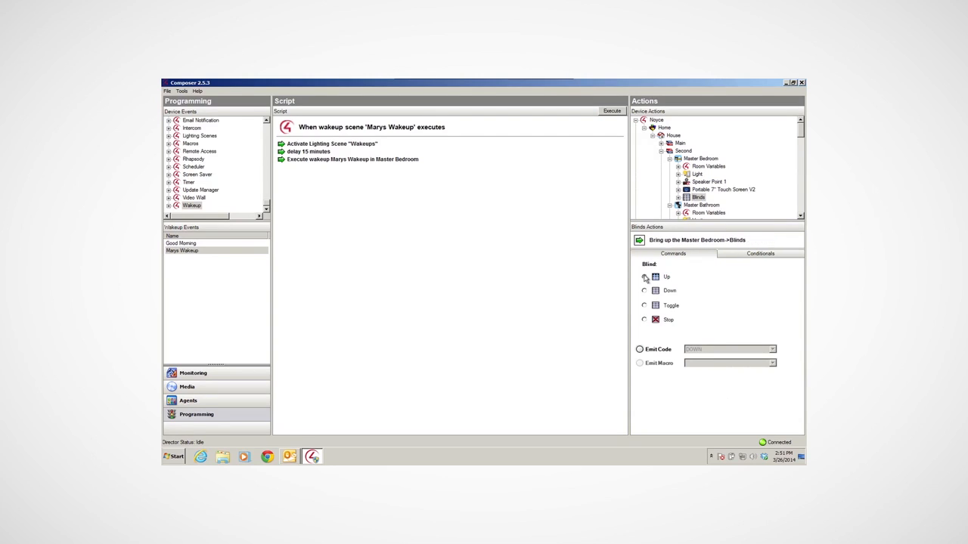
pyautogui.moveTo(639, 242); pyautogui.dragTo(381, 225)
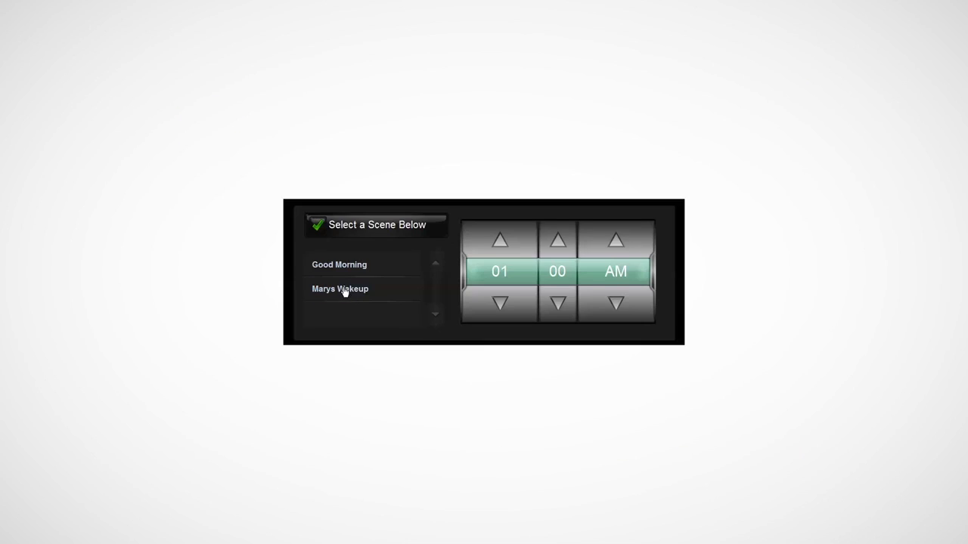
# Switch to the wakeup alarm screen, choose the personal wakeup and set its time to 06:00 AM
pyautogui.click(344, 290)
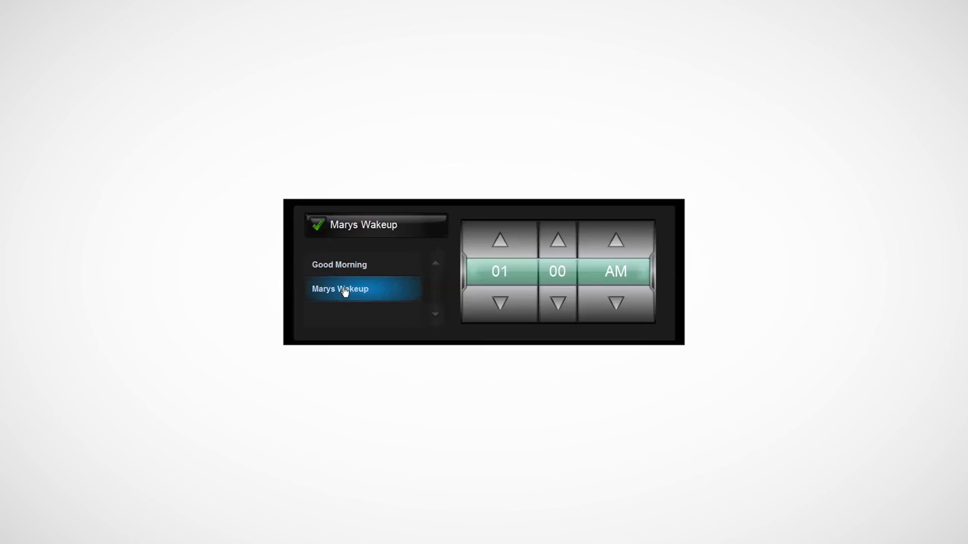
pyautogui.click(500, 303)
pyautogui.click(500, 303)
pyautogui.click(501, 303)
pyautogui.click(500, 241)
pyautogui.click(501, 241)
pyautogui.click(500, 241)
pyautogui.click(500, 240)
pyautogui.click(501, 240)
pyautogui.click(501, 240)
pyautogui.click(501, 240)
pyautogui.click(501, 241)
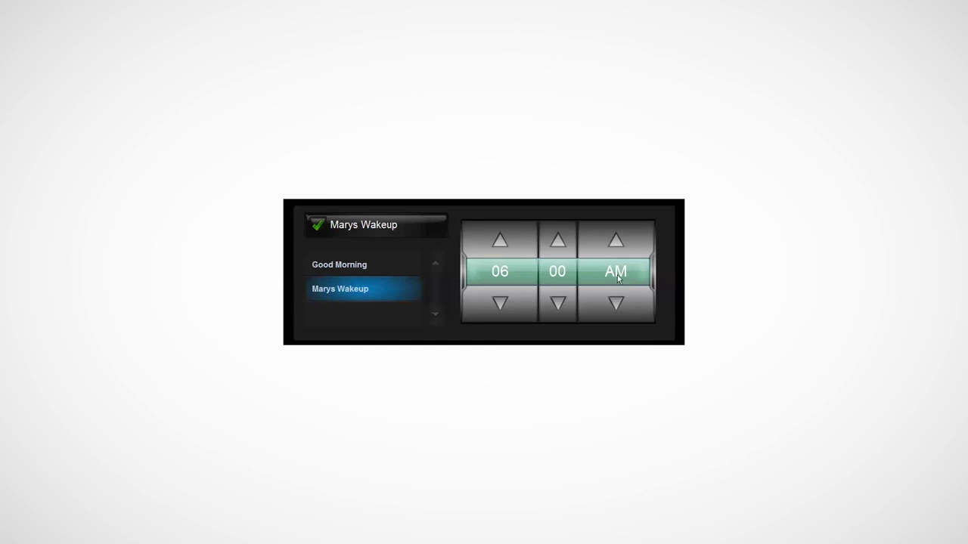